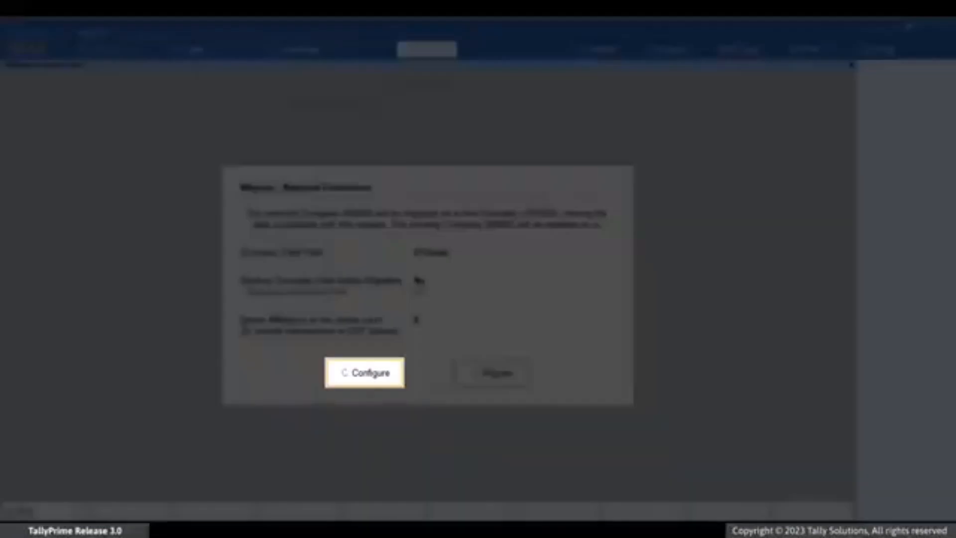
Enable company data backup before migration and set the backup destination path to D:\Backup
key("c")
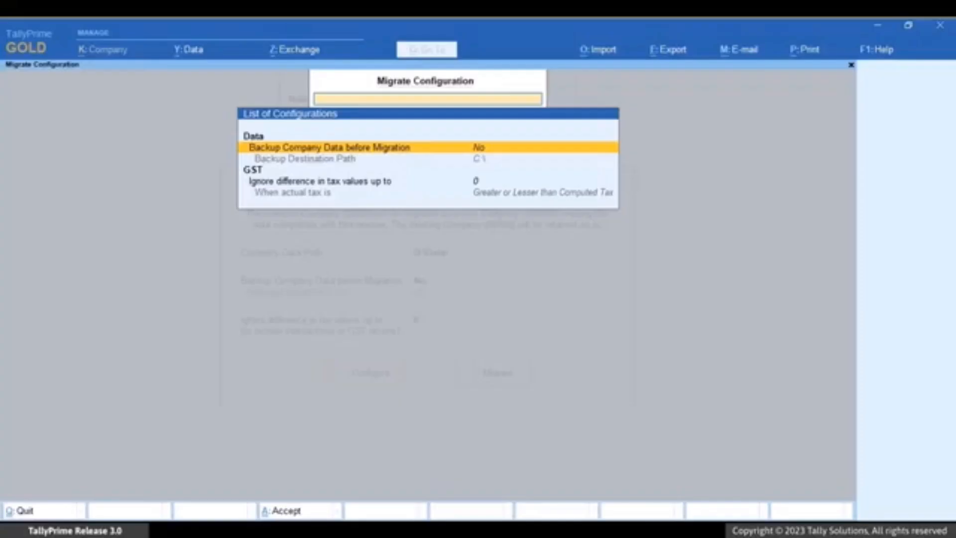
key("Return")
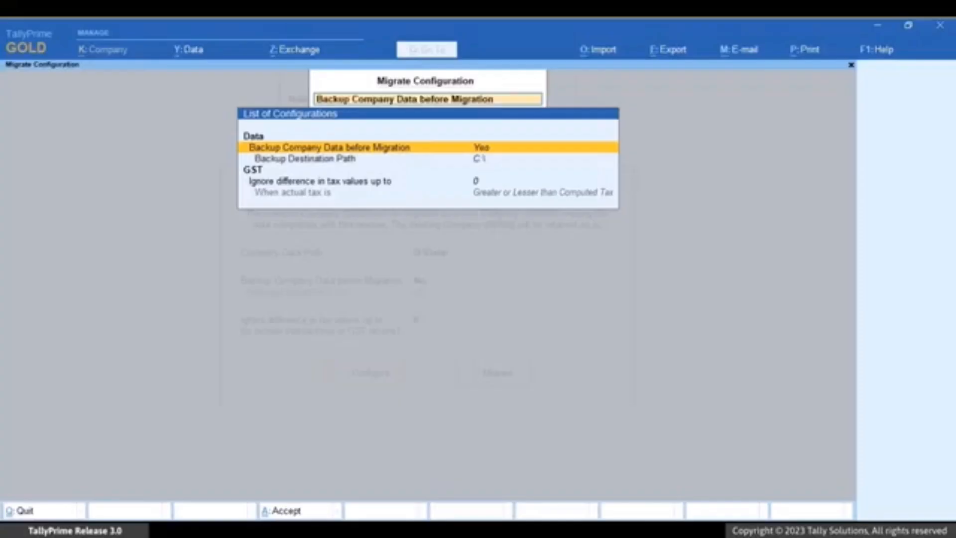
key("Down")
key("Return")
key("Up")
key("Return")
key("Down")
key("Return")
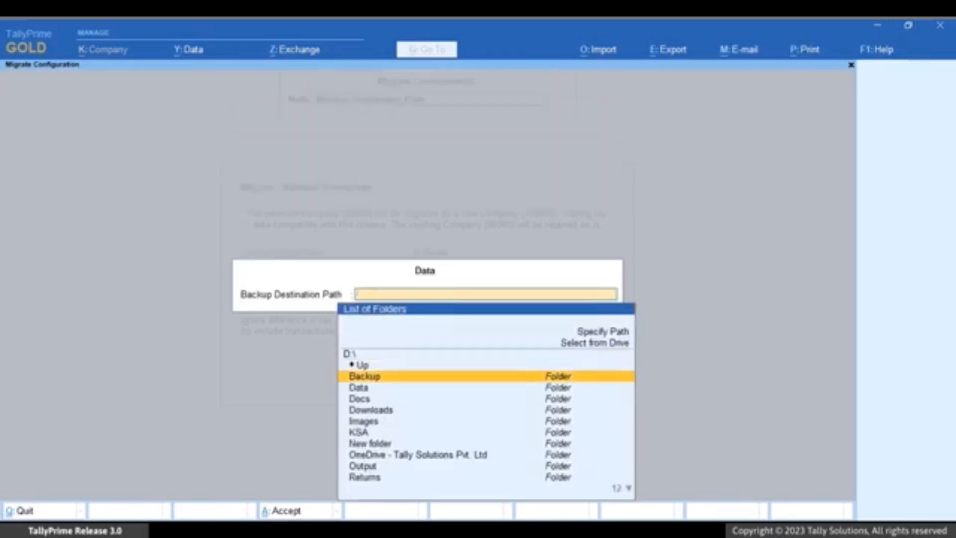
key("Down")
key("Down")
key("Return")
Set the tax difference to ignore for GST to 1 and review the options for when actual tax is greater or lesser
key("Down")
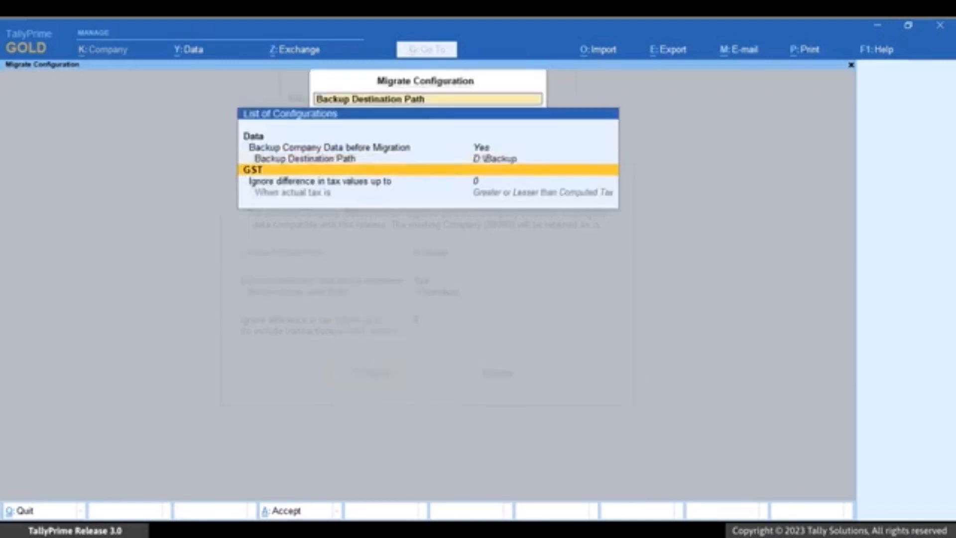
key("Down")
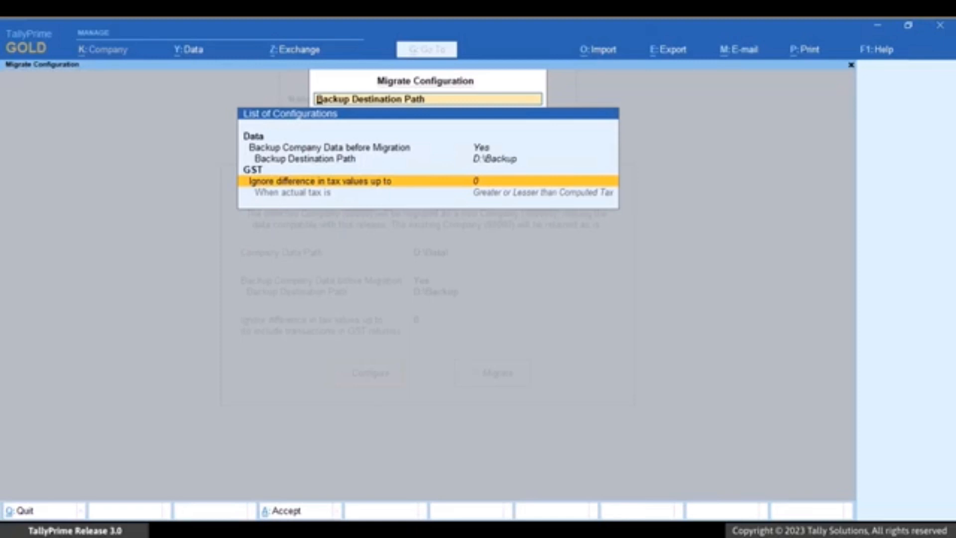
key("Return")
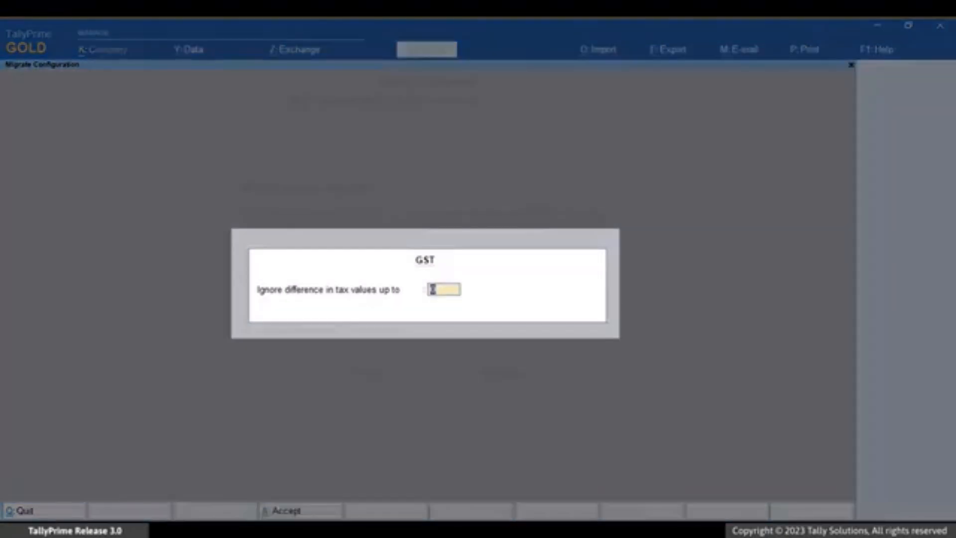
type("1")
key("Return")
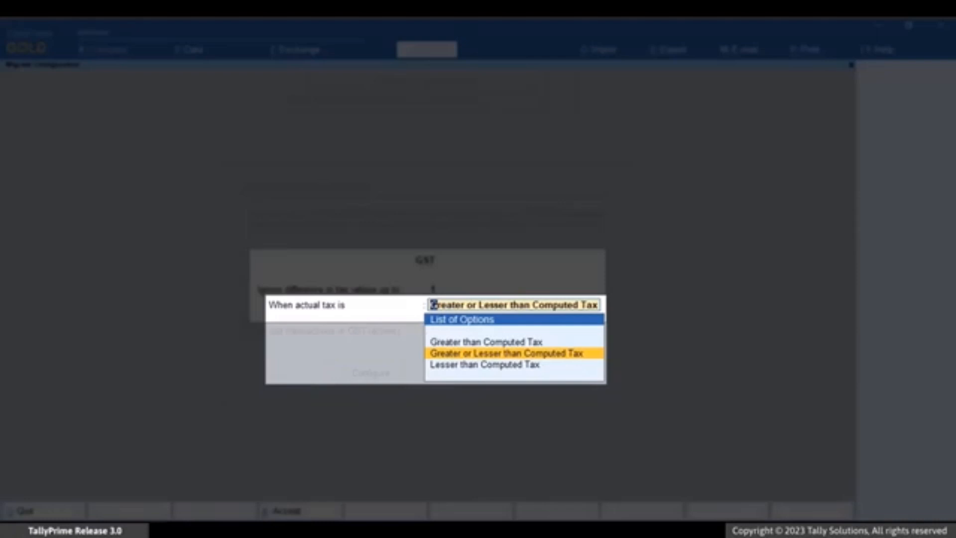
key("Up")
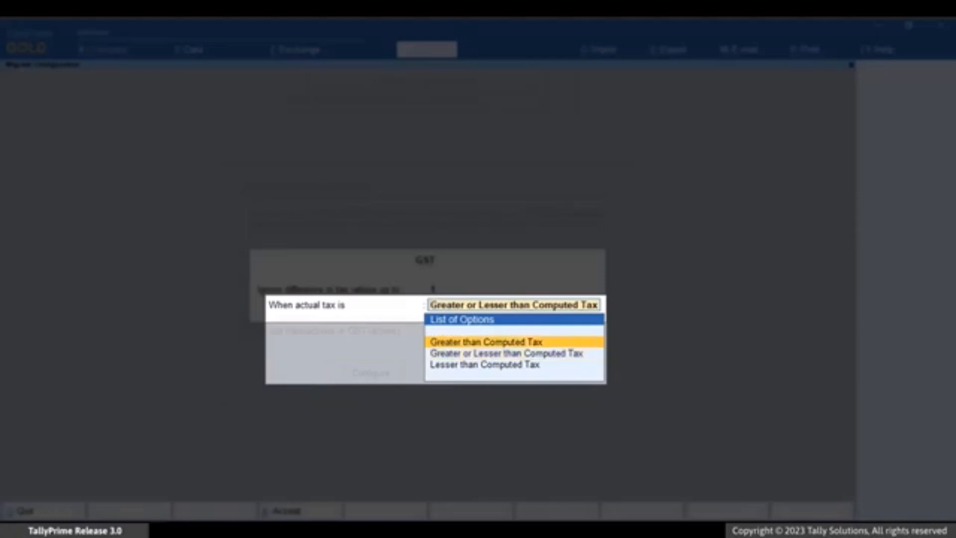
key("Down")
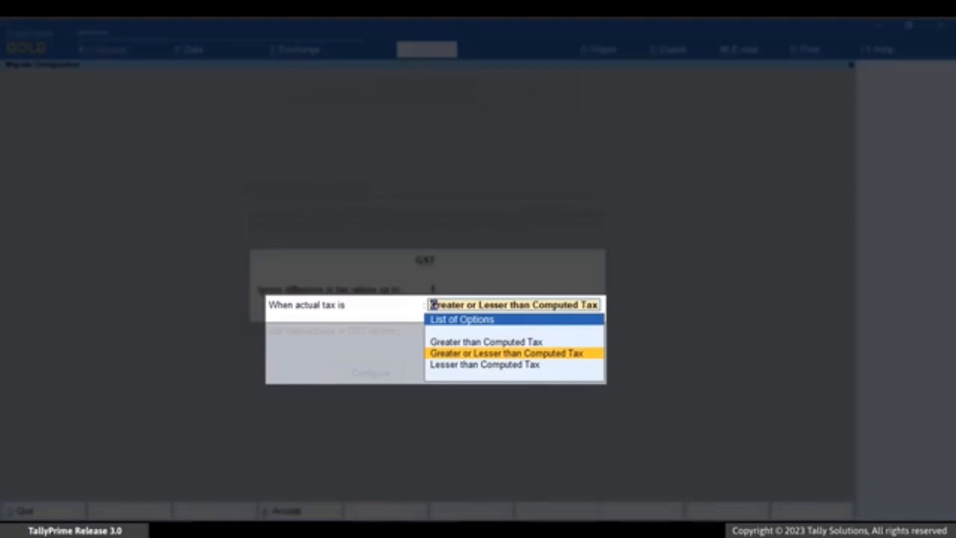
key("Down")
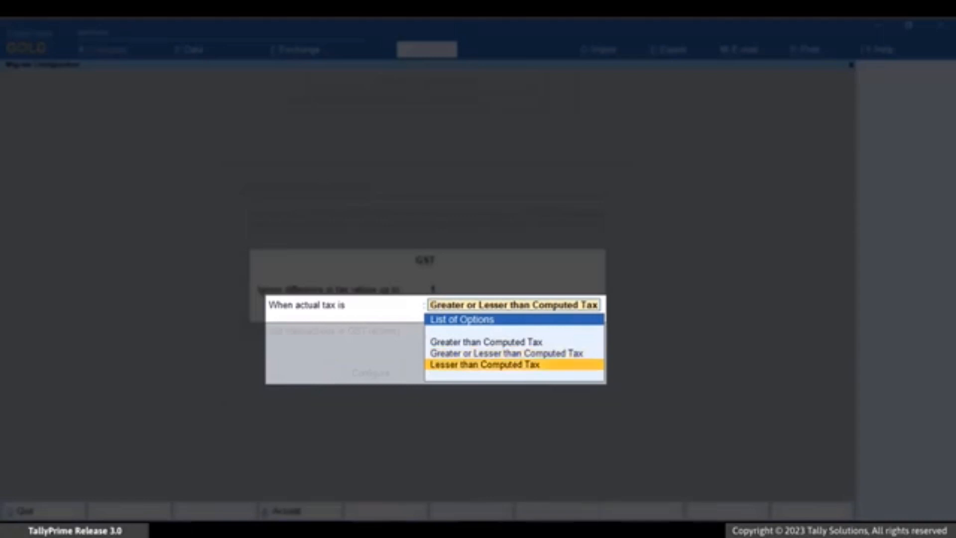
key("BackSpace")
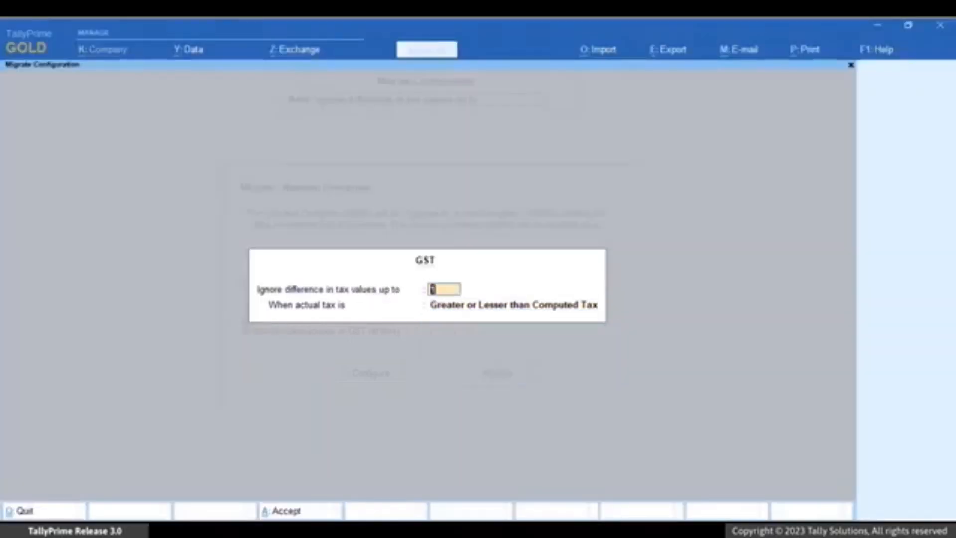
Set the tax difference to ignore to 0, accept the GST settings and leave the migration configuration
type("0")
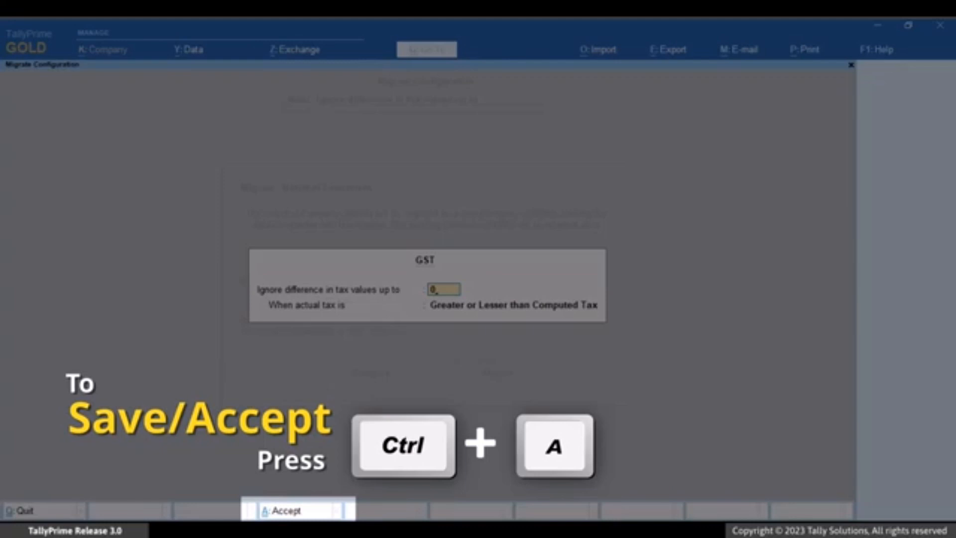
key("ctrl+a")
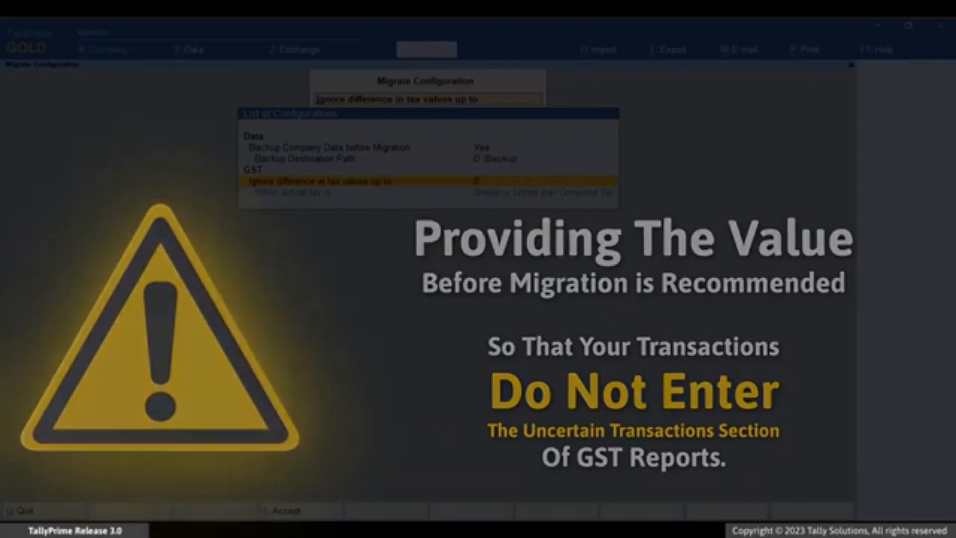
key("Escape")
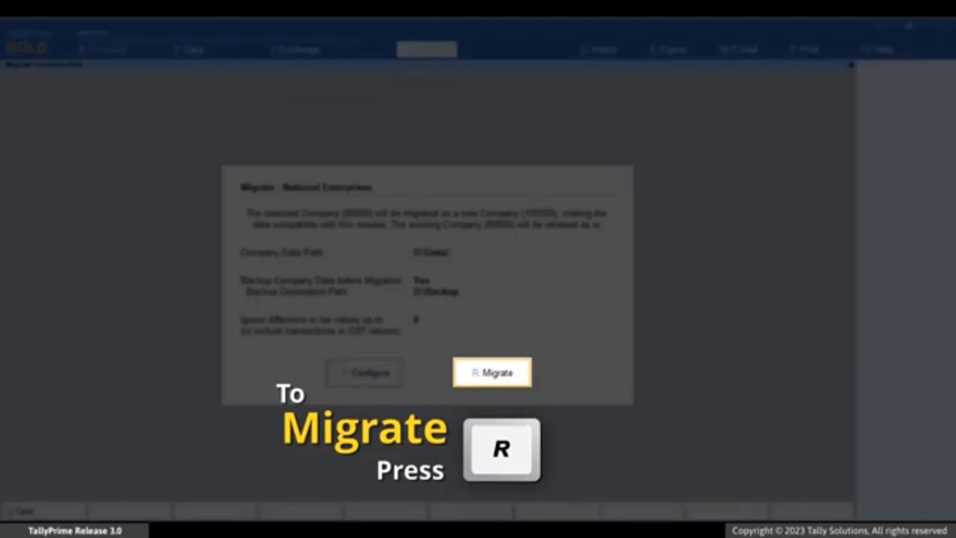
Start and confirm the migration of National Enterprises, logging in with the company username and password
key("r")
key("y")
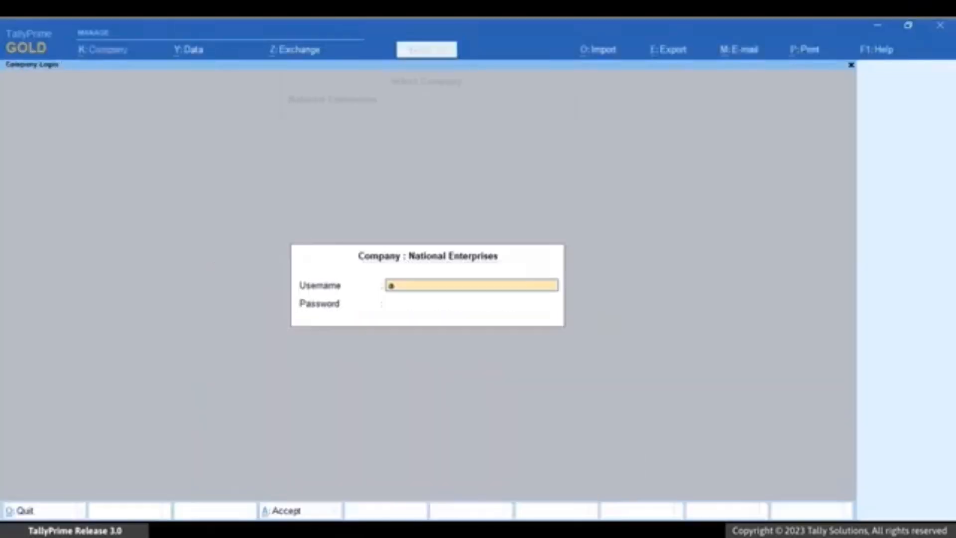
key("Return")
key("Return")
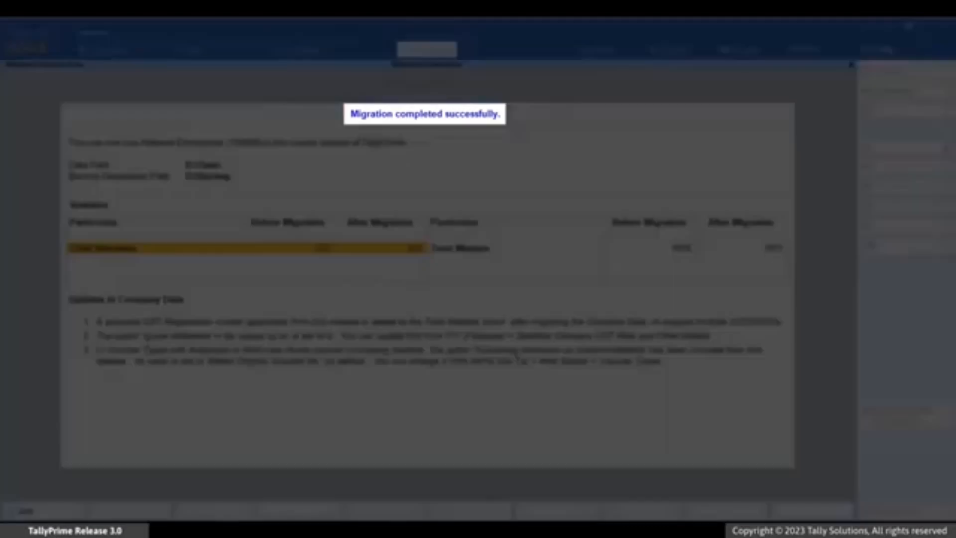
Expand the migration statistics to show the voucher and master counts by type
key("Right")
key("alt")
key("alt+F5")
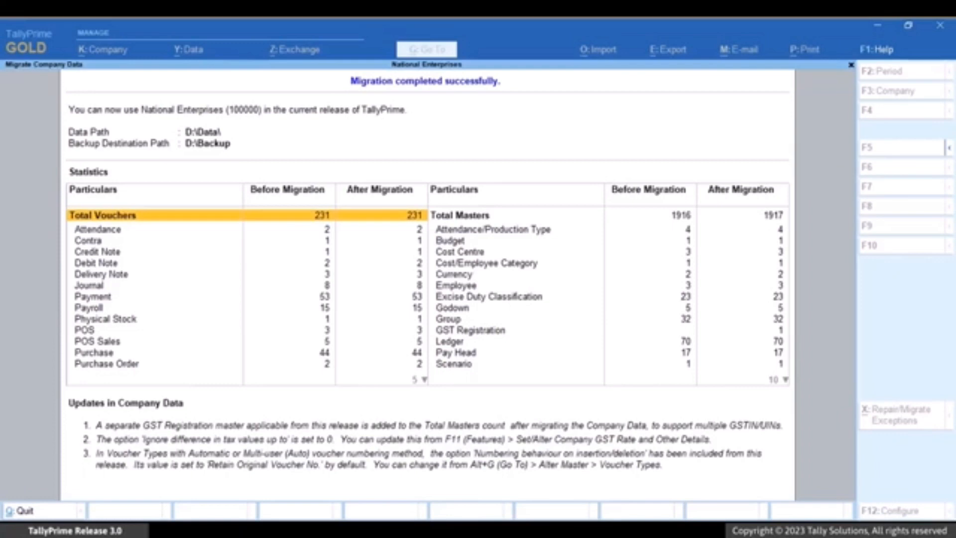
Leave the migration summary and compare the migrated and original National Enterprises entries in the company list
key("Escape")
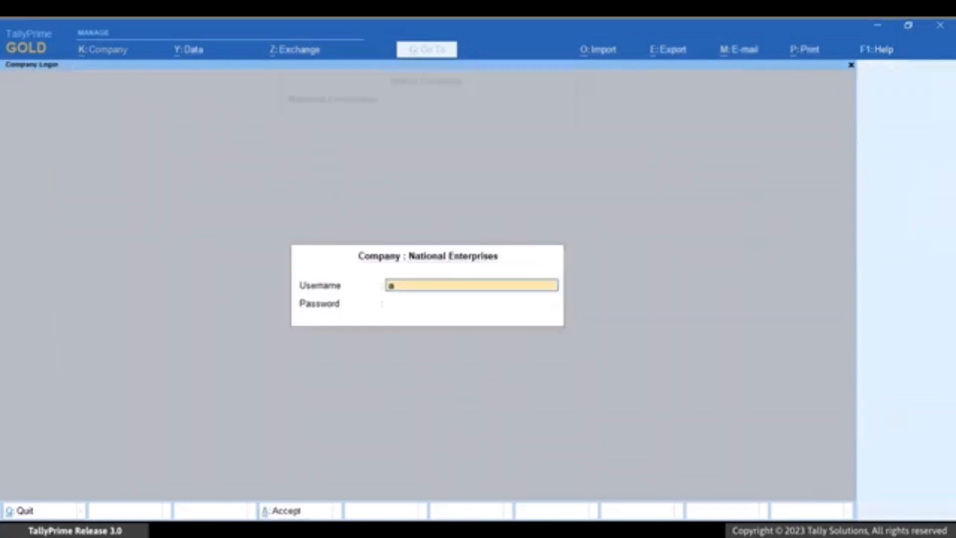
key("BackSpace")
key("Escape")
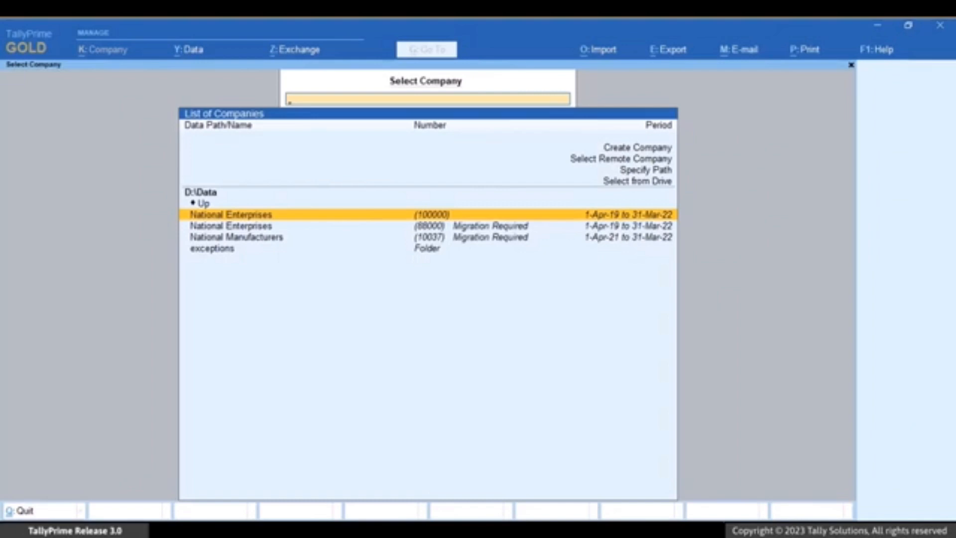
key("Down")
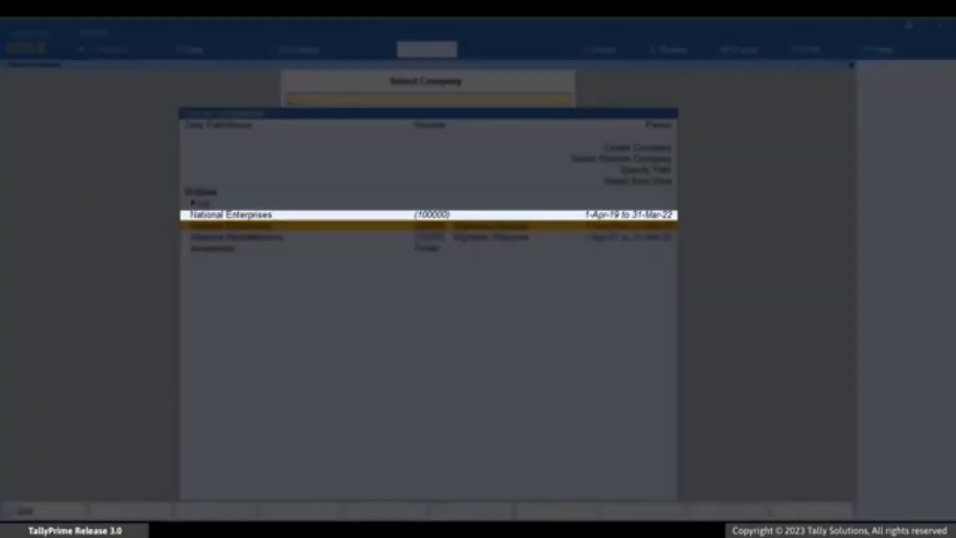
key("Up")
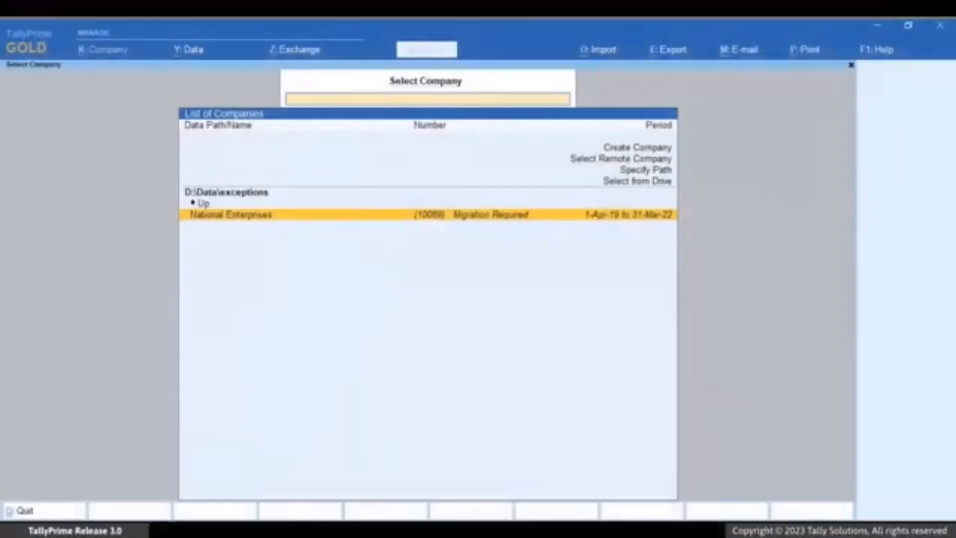
Migrate the National Enterprises company stored in D:\Data\exceptions without a backup
key("Return")
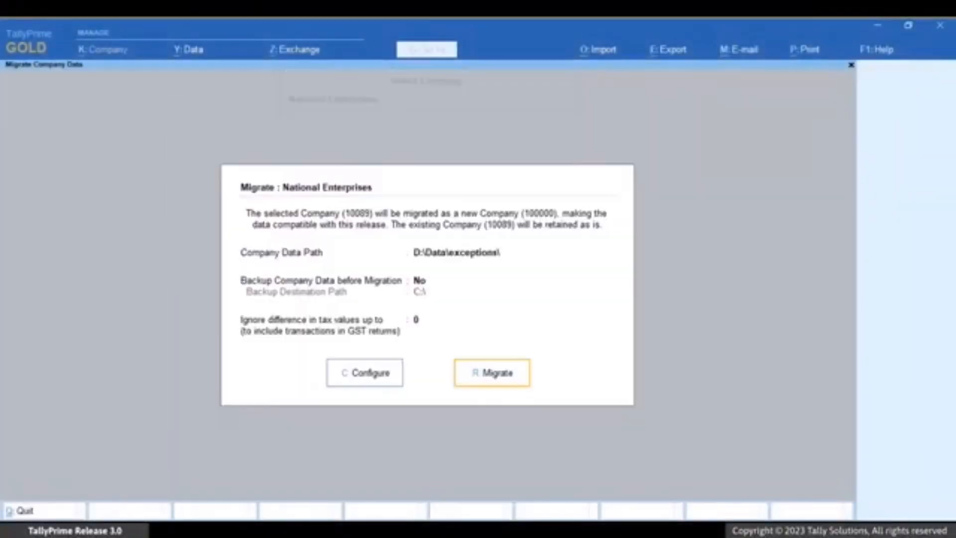
key("Return")
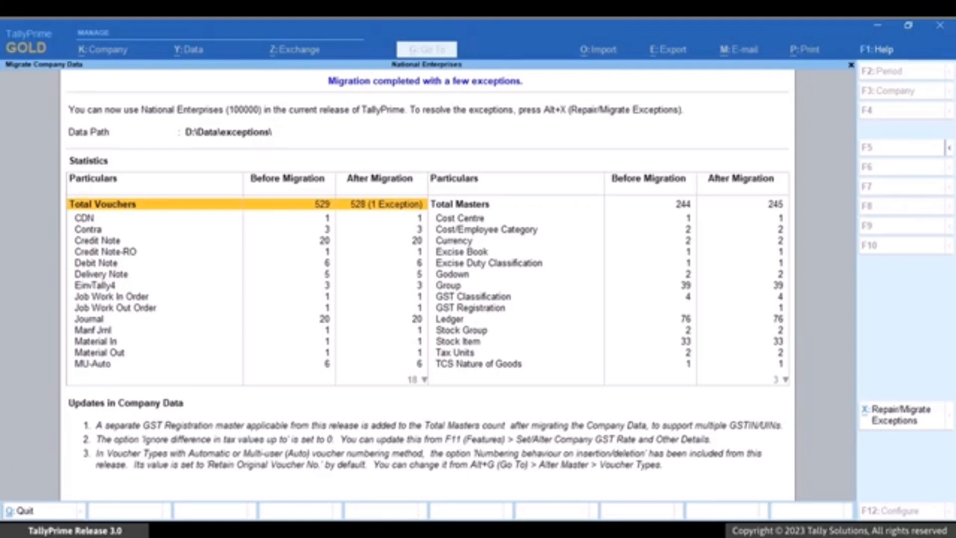
Examine the voucher counts before and after migration to find the voucher type that has the exception
key("Down")
key("Down")
key("Down")
key("Down")
key("Down")
key("Down")
key("Down")
key("Down")
key("Down")
key("Down")
key("Down")
key("Down")
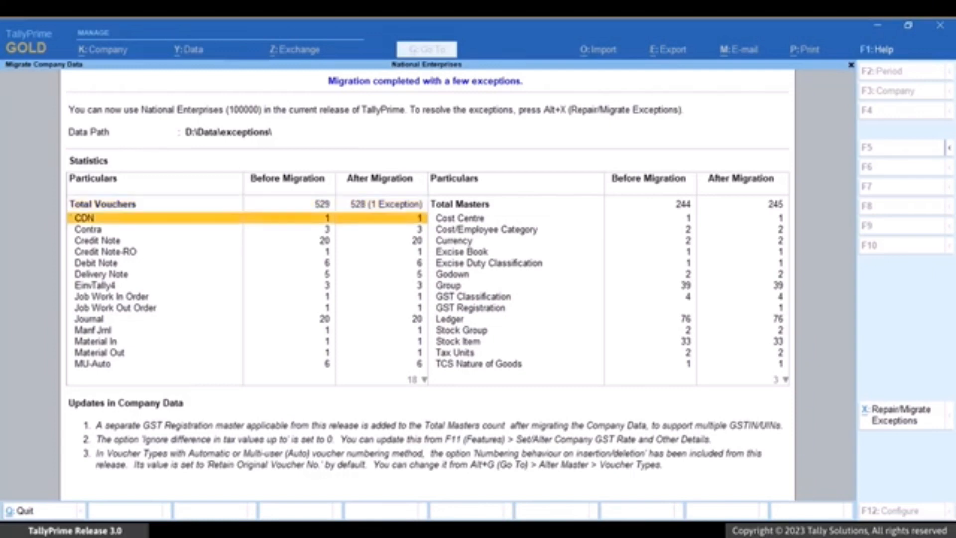
key("Down")
key("Down")
key("Down")
key("Down")
key("Down")
key("Down")
key("Down")
key("Down")
key("Down")
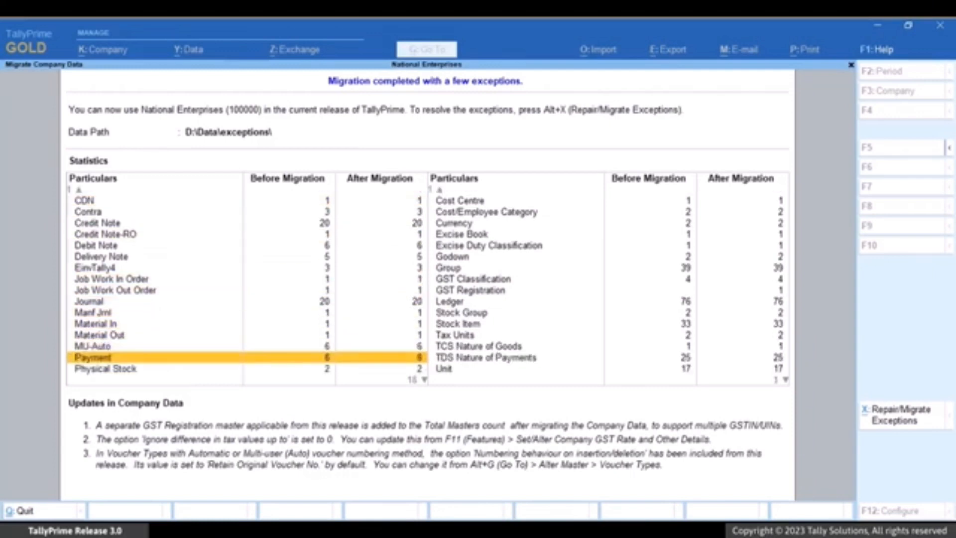
key("Down")
key("Down")
key("Down")
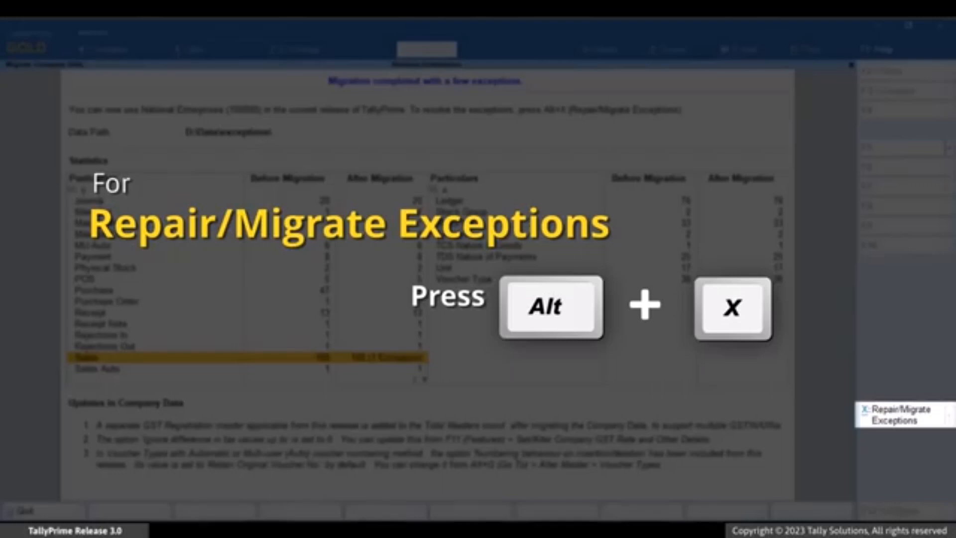
Run Repair/Migrate Exceptions for the migrated National Enterprises company
key("alt+x")
key("Down")
key("Return")
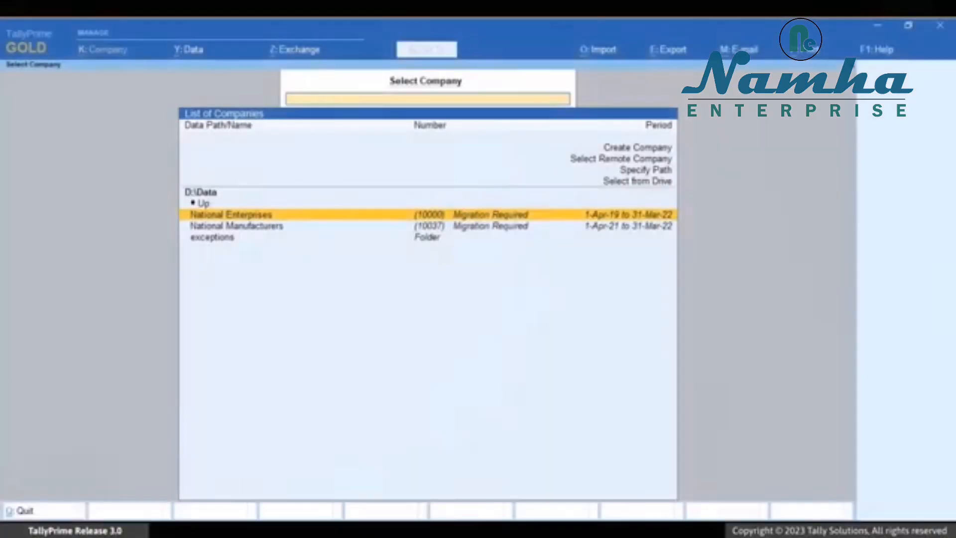
Start migrating National Enterprises from D:\Data with the company username and password, and leave the migration before it completes
key("Return")
type("ational Enterprises")
key("Return")
type("a")
key("Return")
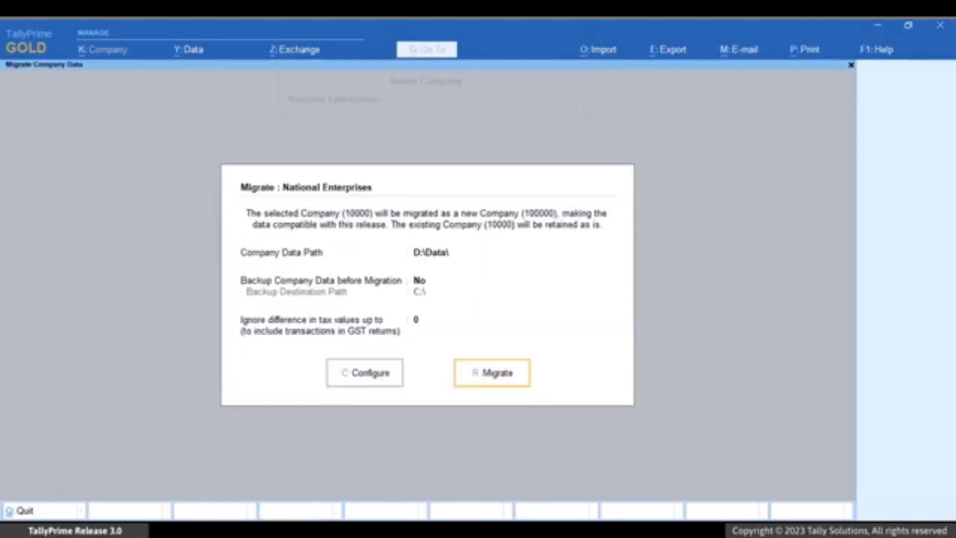
key("Return")
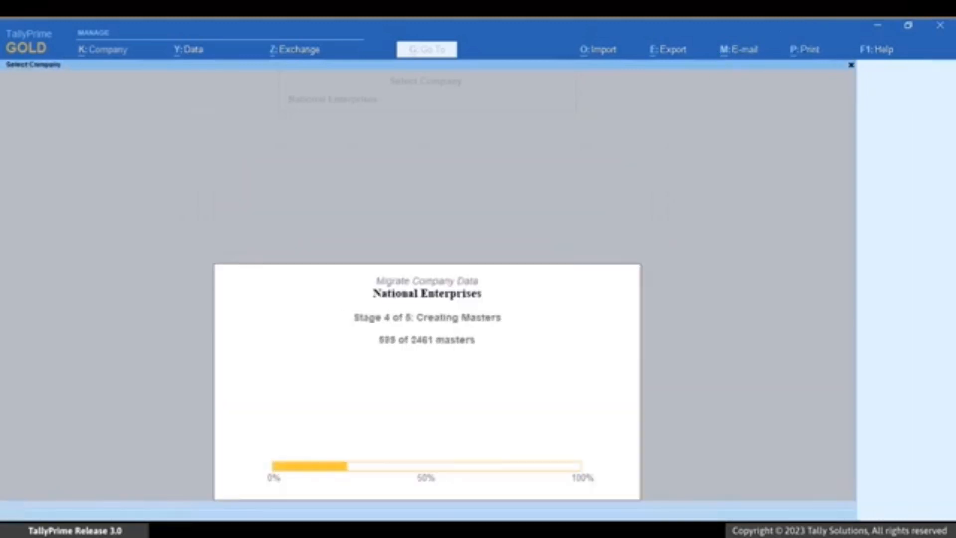
key("Escape")
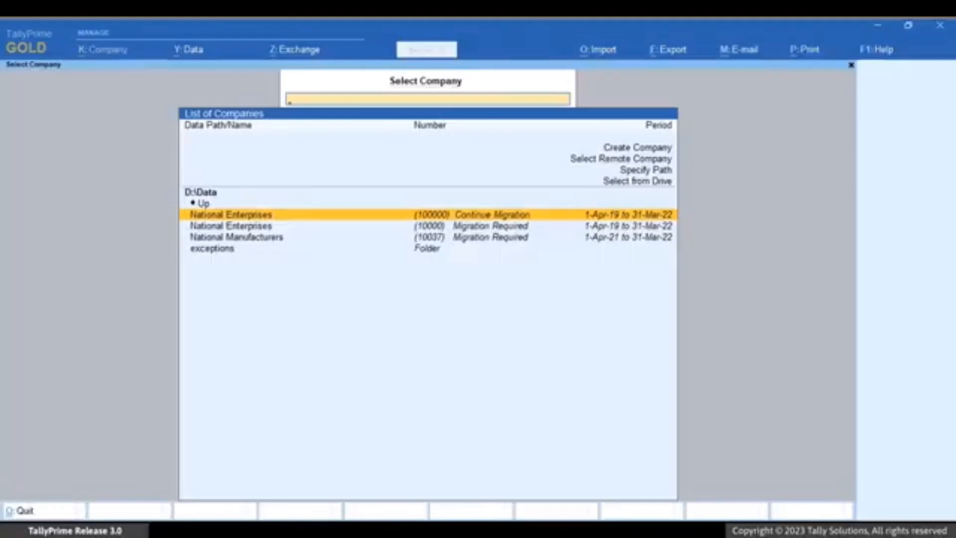
Continue the interrupted National Enterprises migration, entering the company username and password, and confirm completing it
key("Return")
type("a")
key("Return")
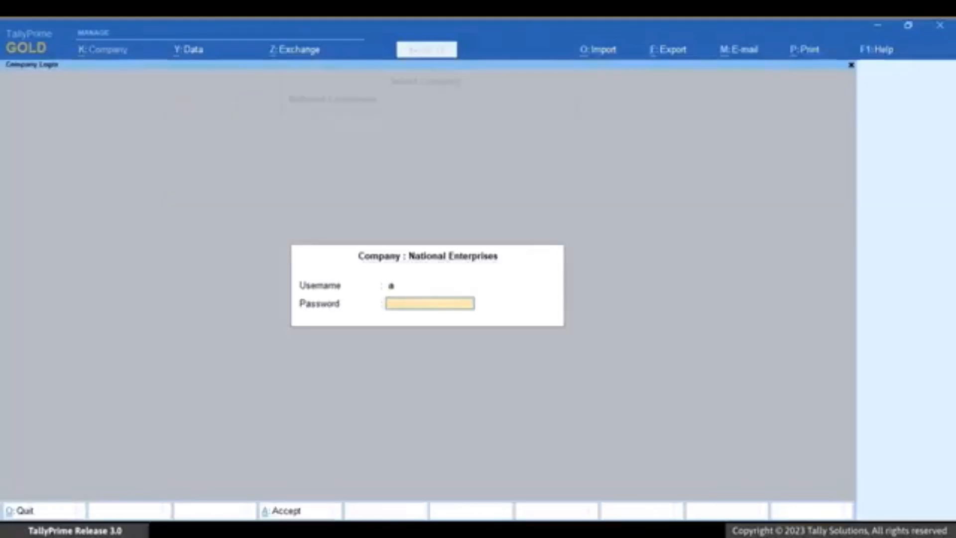
type("a")
key("Return")
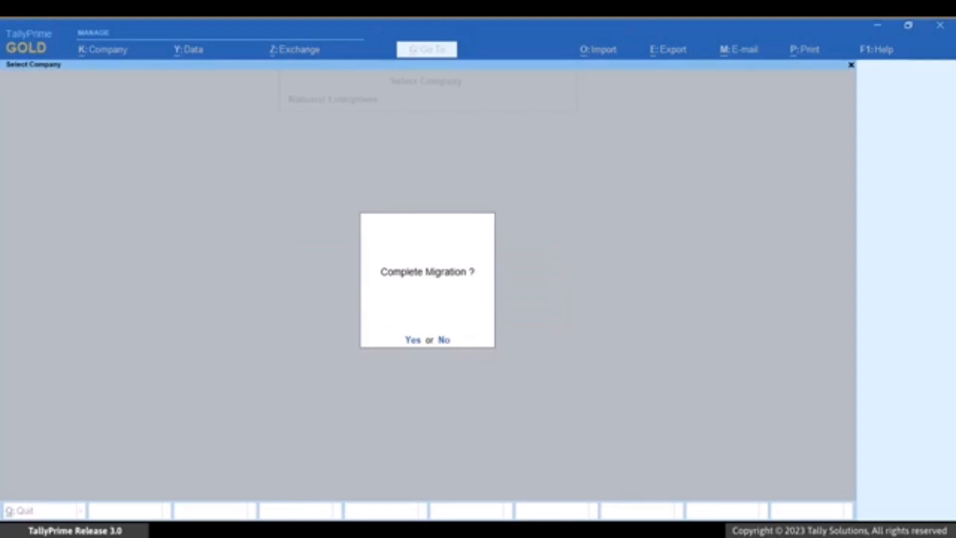
key("Return")
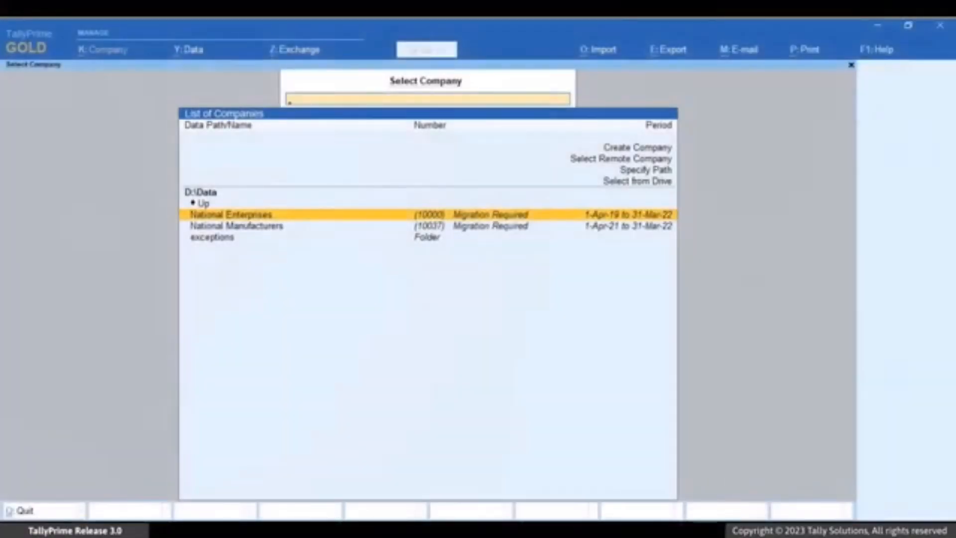
Log in to National Enterprises with the company username and password, and start migrating its data in D:\Data without a backup
key("Return")
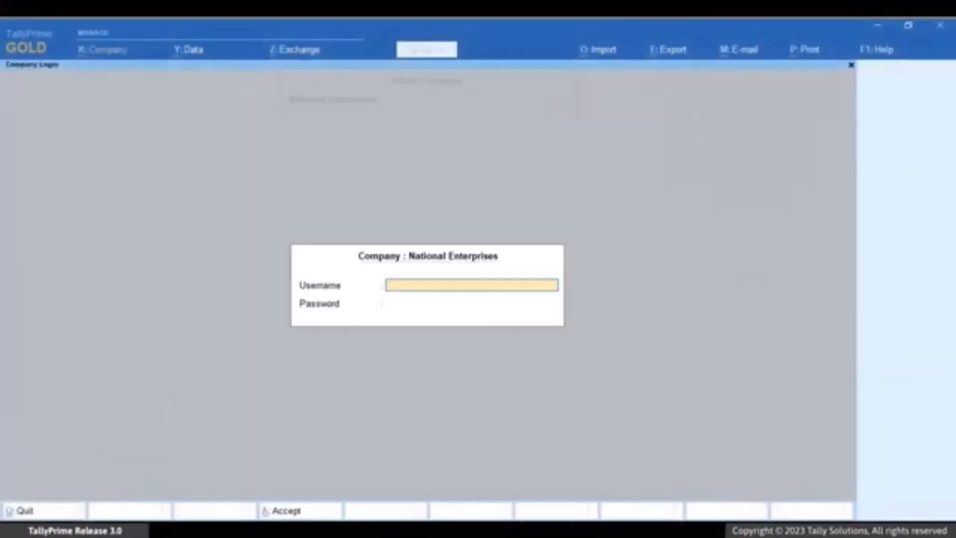
key("Return")
key("Return")
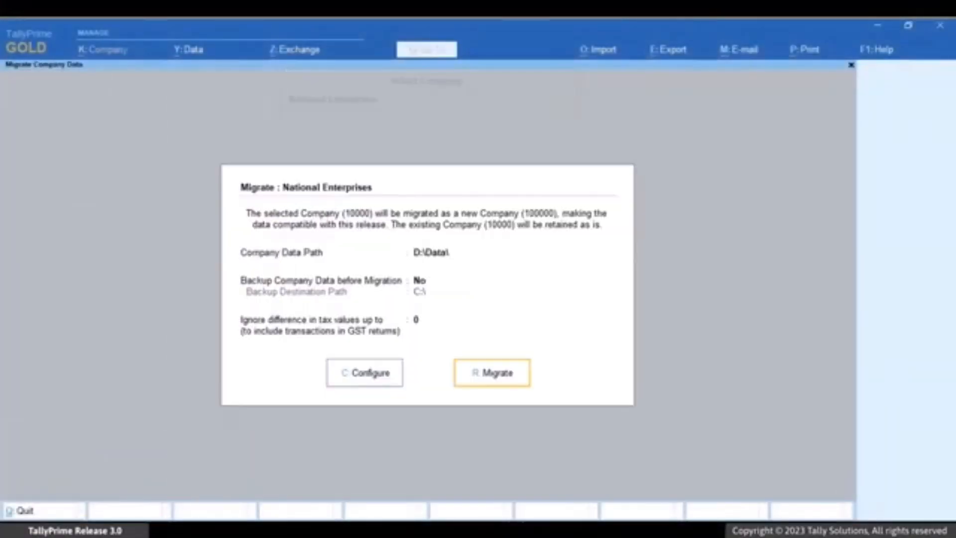
key("Return")
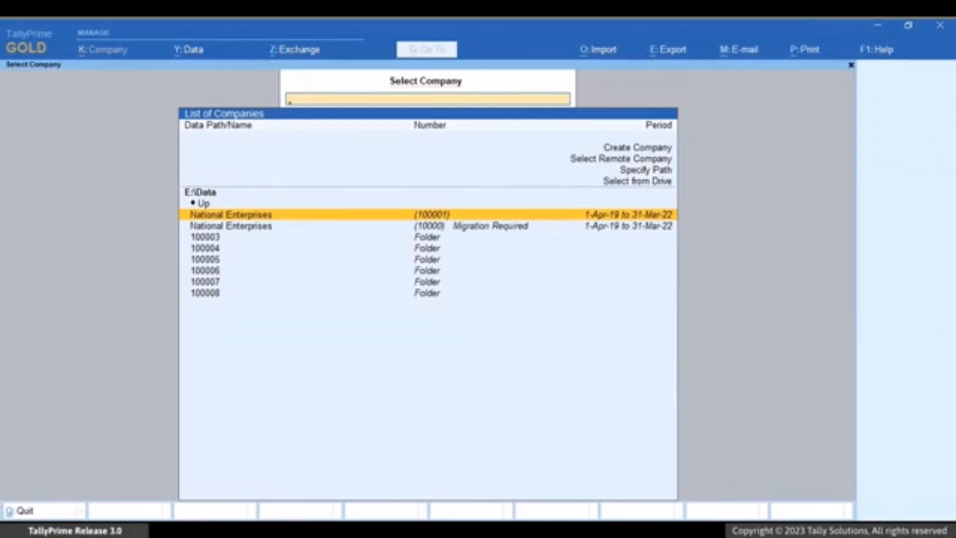
Select the National Enterprises company that requires migration in E:\Data, enter the company username and password, and start its migration without a backup
key("Down")
key("Return")
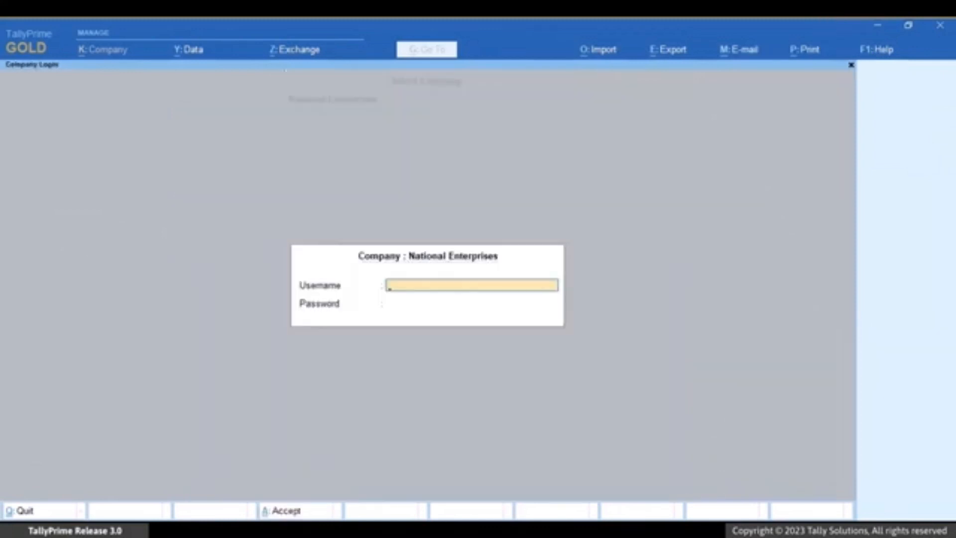
type("a")
key("Return")
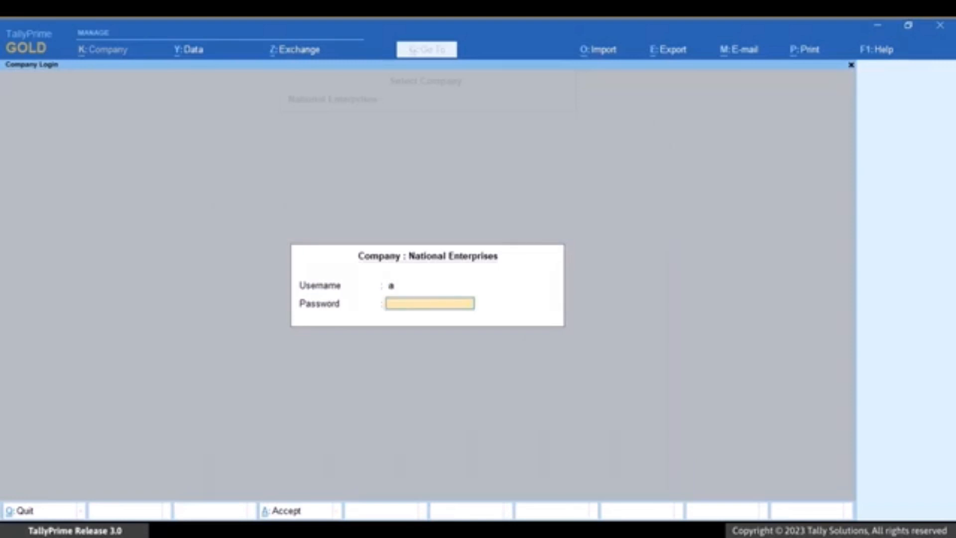
type("a")
key("Return")
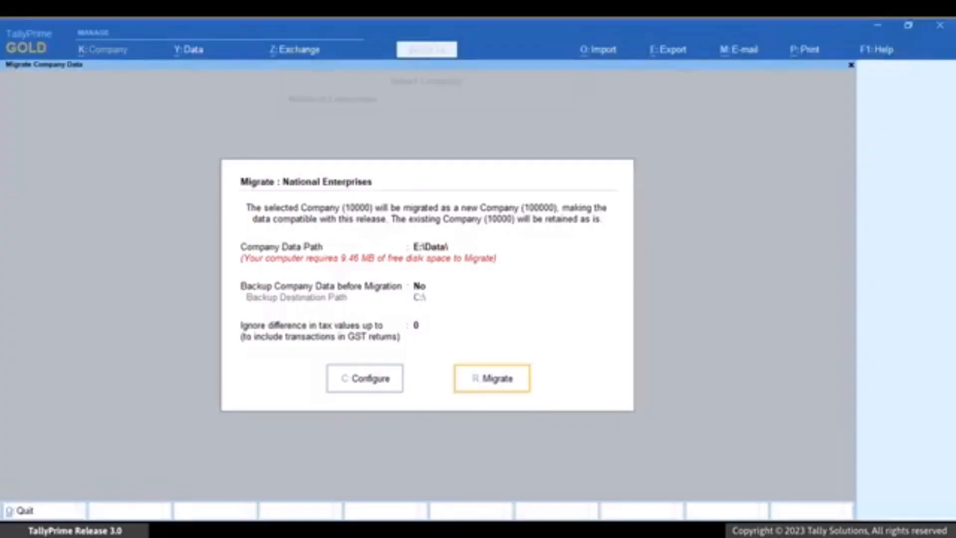
key("Return")
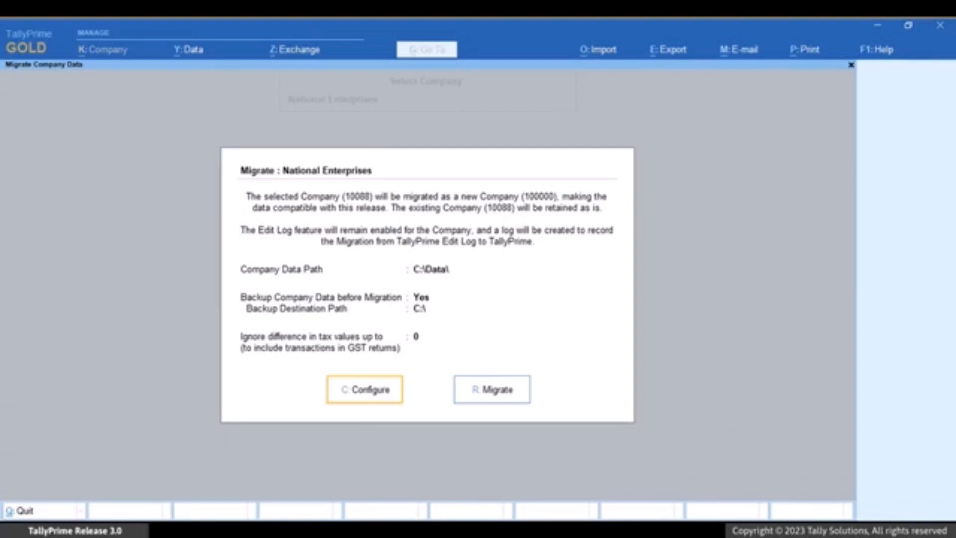
Set the Backup Destination Path to D:\Backup in the migration configuration of National Enterprises in C:\Data
key("c")
key("Down")
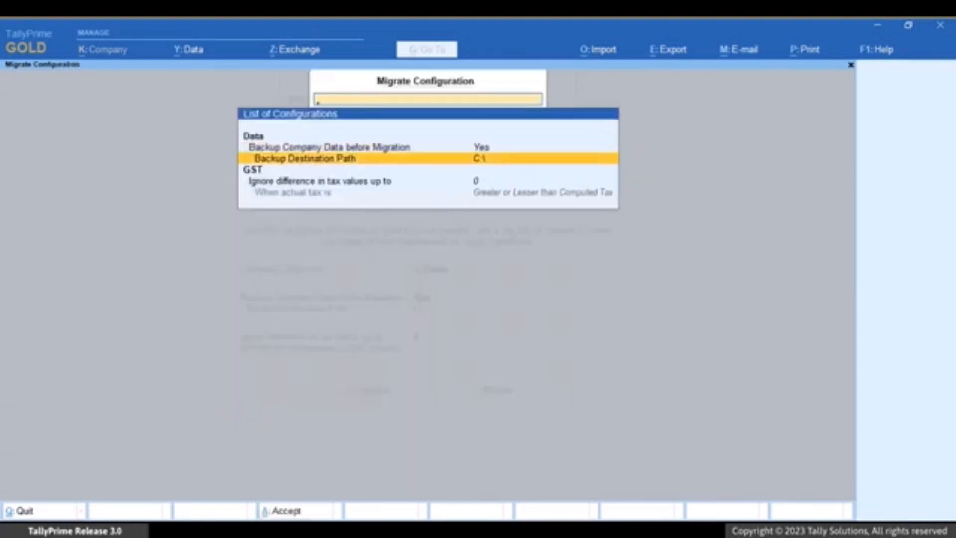
key("Return")
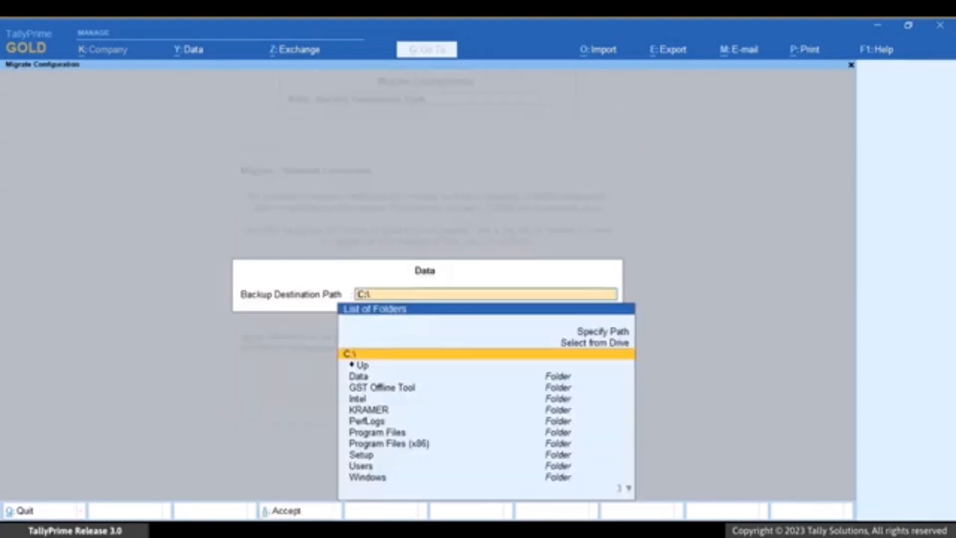
key("Up")
key("Return")
key("Down")
key("Return")
key("Down")
key("Down")
key("Return")
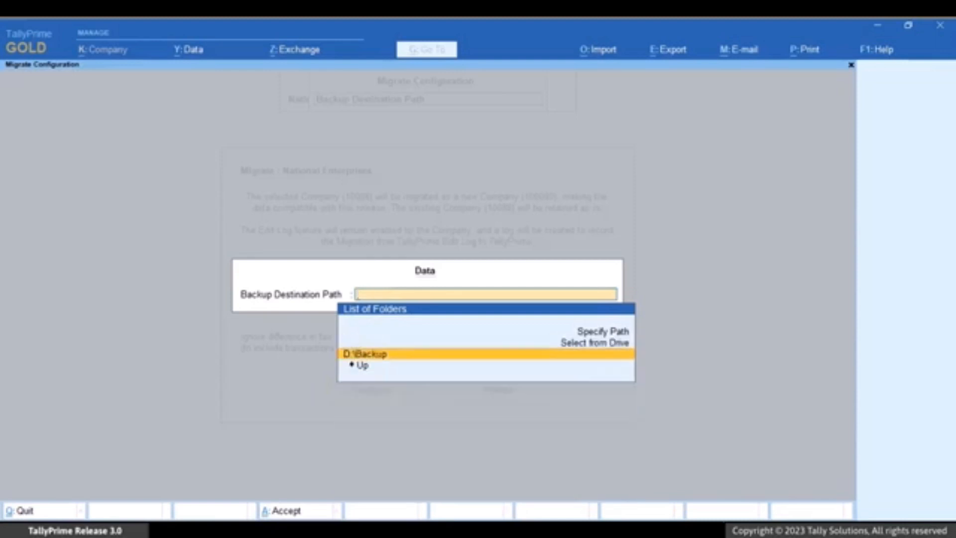
key("Return")
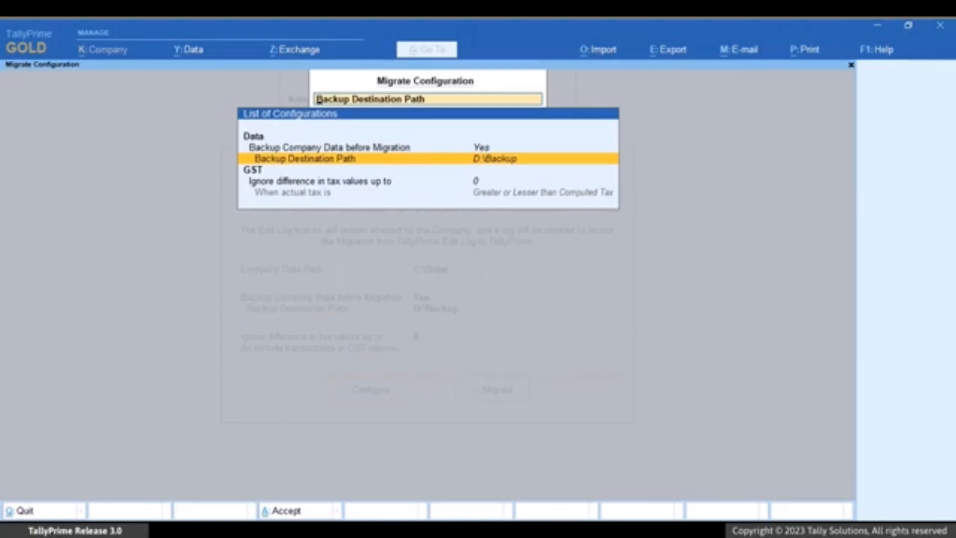
Set Backup Company Data before Migration to No in the migration configuration
key("Up")
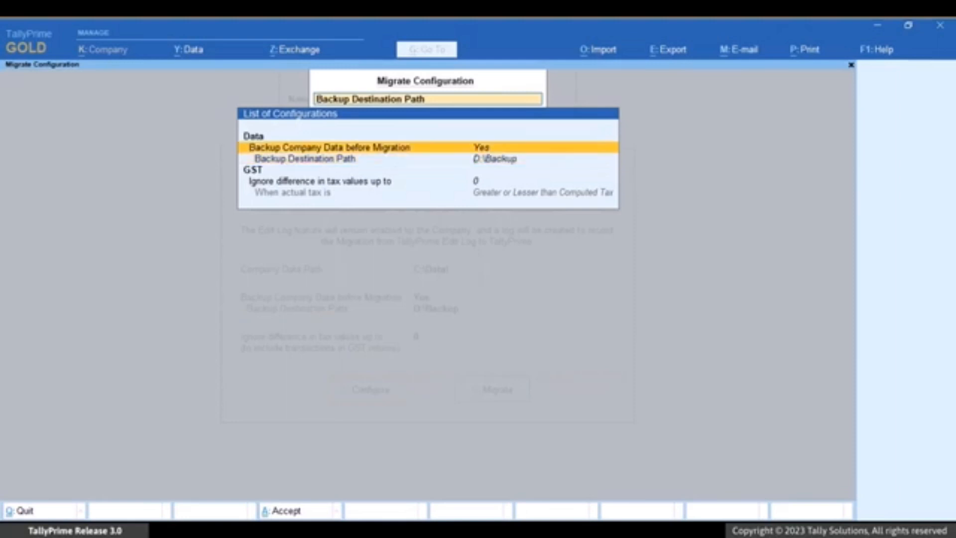
key("Return")
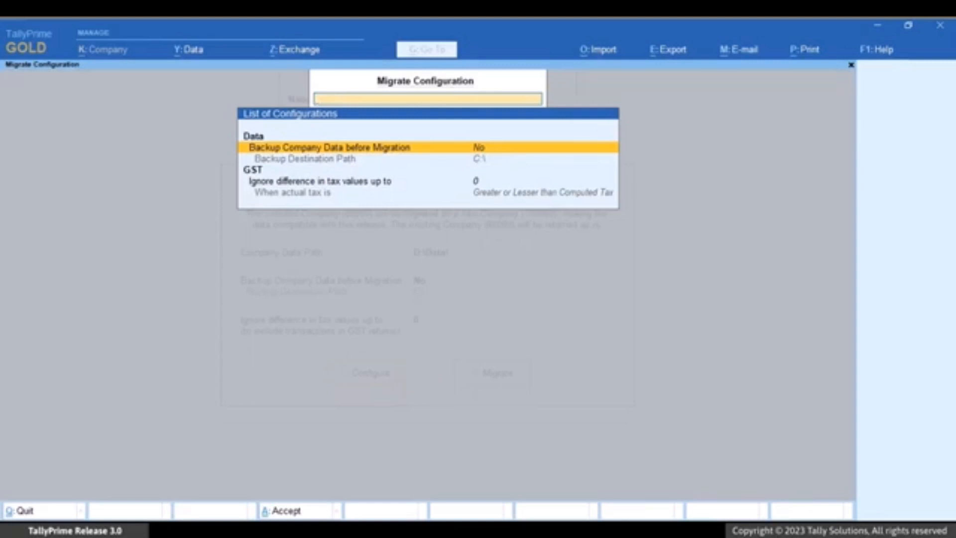